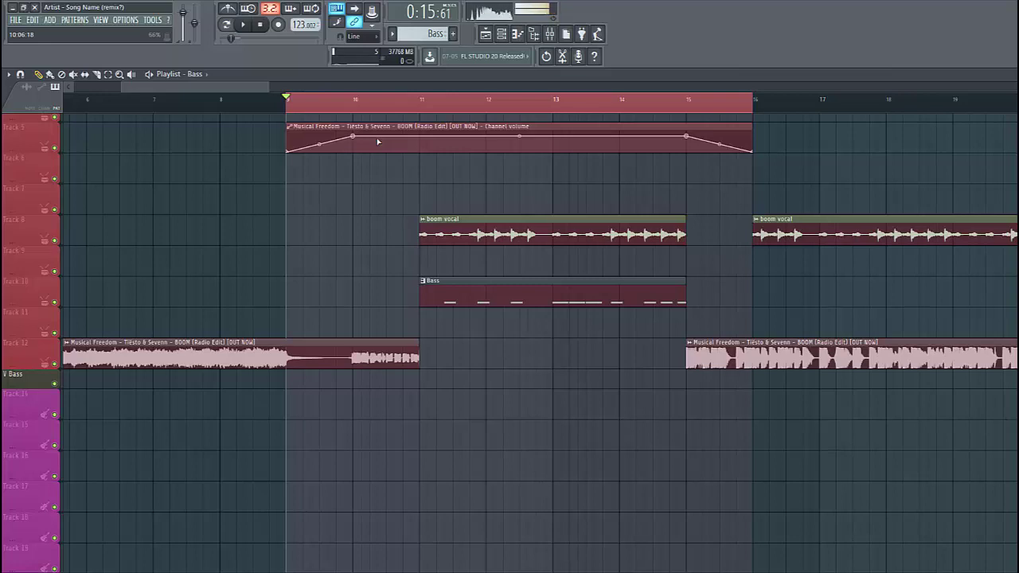
# Play the arrangement from bar 9 to hear the original BOOM track against the bass.
pyautogui.press('space')
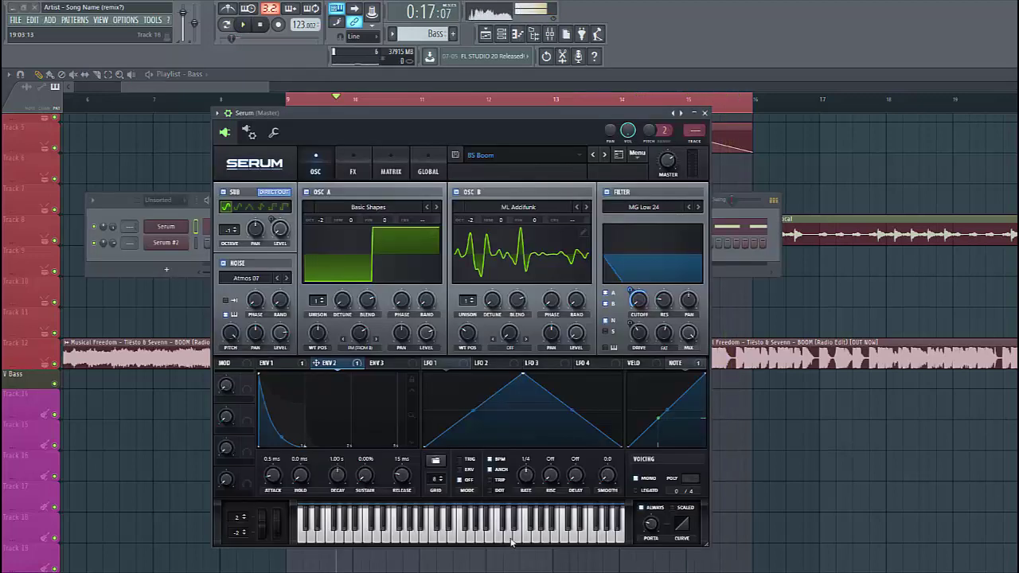
# Audition the BS Boom bass patch, then bring up Serum's main options menu.
pyautogui.click(242, 25)
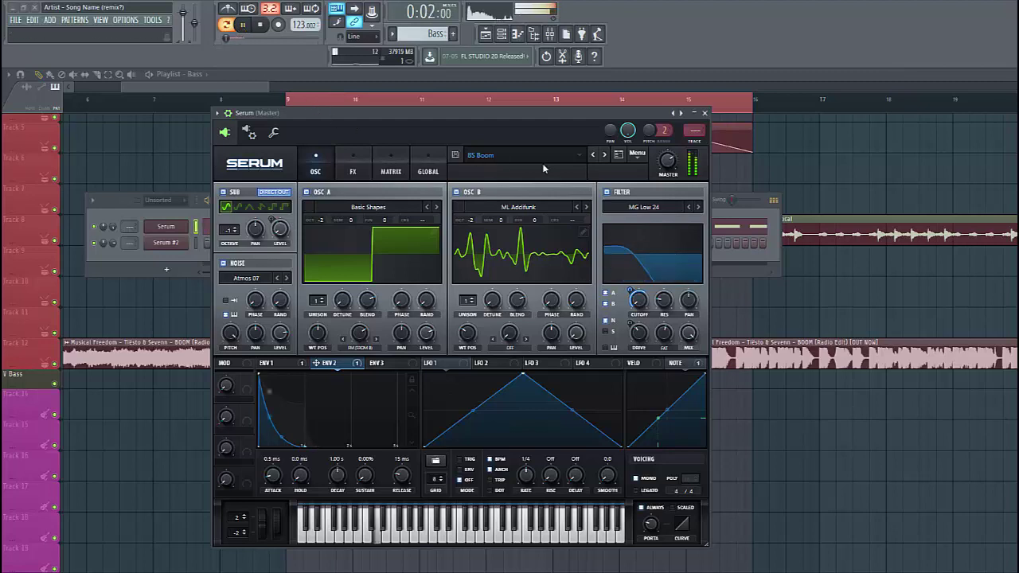
pyautogui.click(637, 154)
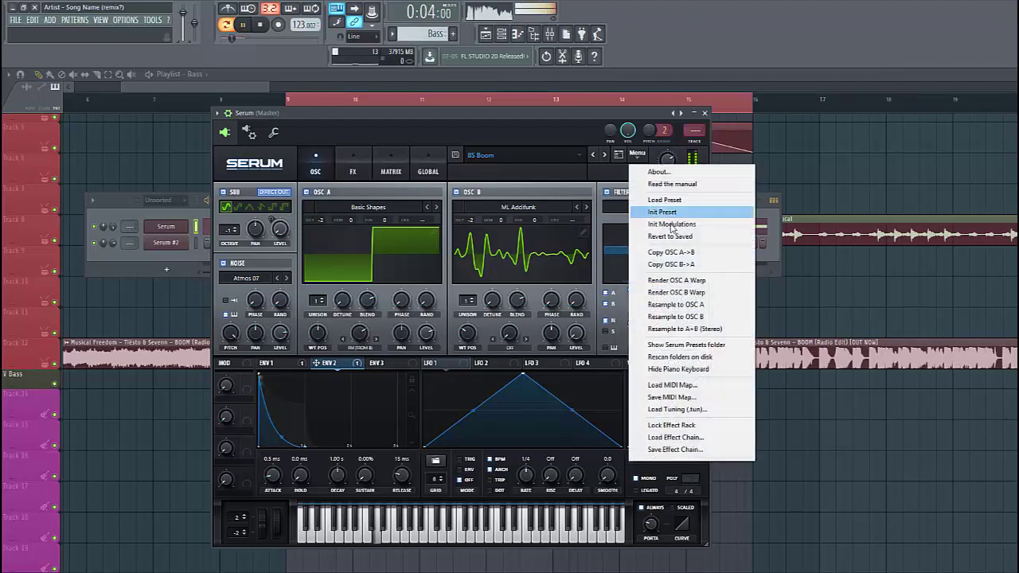
# Init the patch and set oscillator A to the Basic Shapes square wave, two octaves down.
pyautogui.click(675, 213)
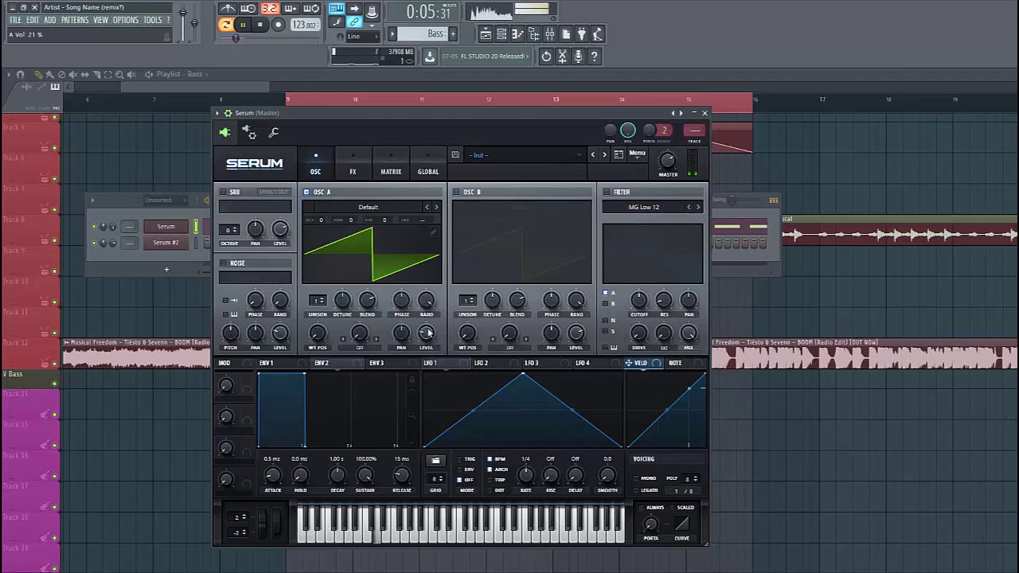
pyautogui.click(367, 207)
pyautogui.moveTo(382, 219)
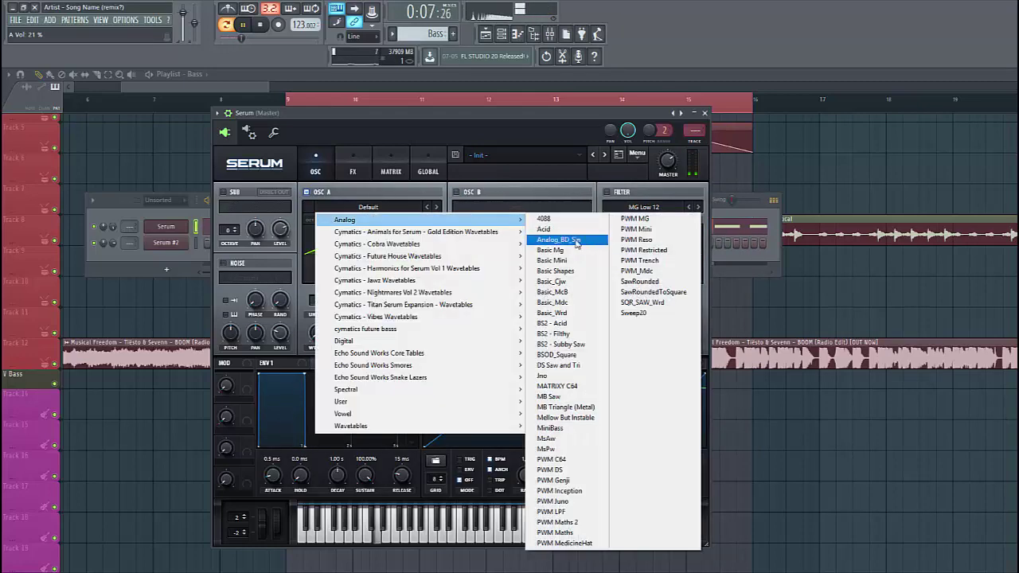
pyautogui.click(560, 272)
pyautogui.moveTo(317, 333); pyautogui.dragTo(322, 291)
pyautogui.moveTo(321, 220); pyautogui.dragTo(322, 254)
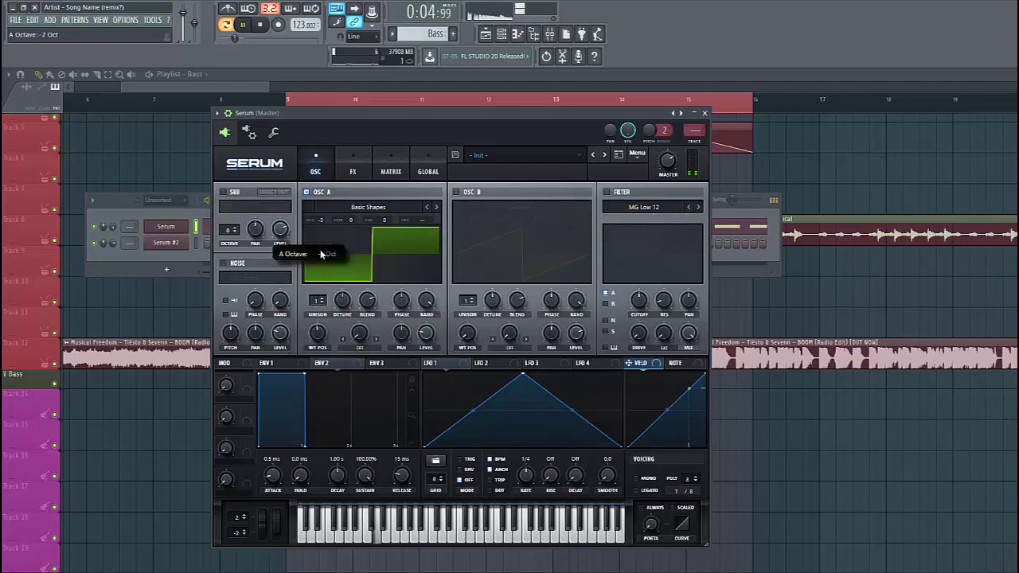
# Enable the filter, raise oscillator A's level to 69%, and switch on oscillator B.
pyautogui.click(609, 193)
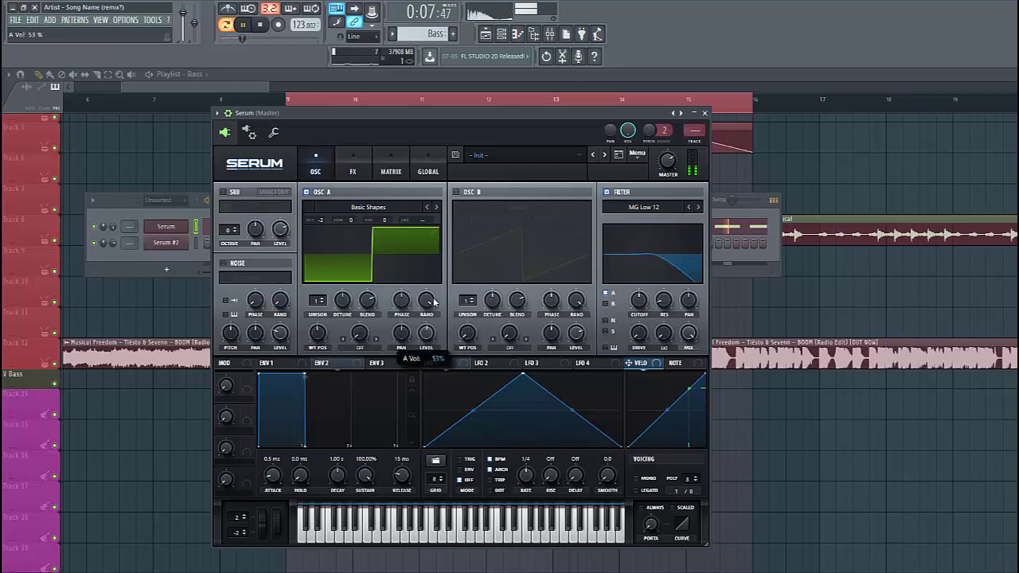
pyautogui.moveTo(436, 291); pyautogui.dragTo(436, 290)
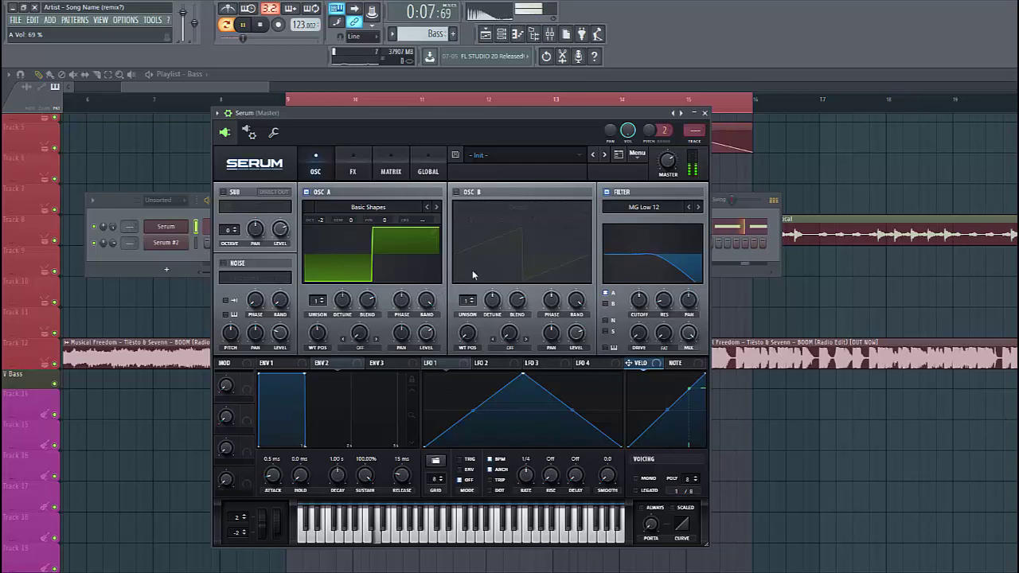
pyautogui.click(457, 192)
# Load the Vowel ML_Addifunk wavetable into oscillator B and bring up oscillator A's warp modes.
pyautogui.click(517, 209)
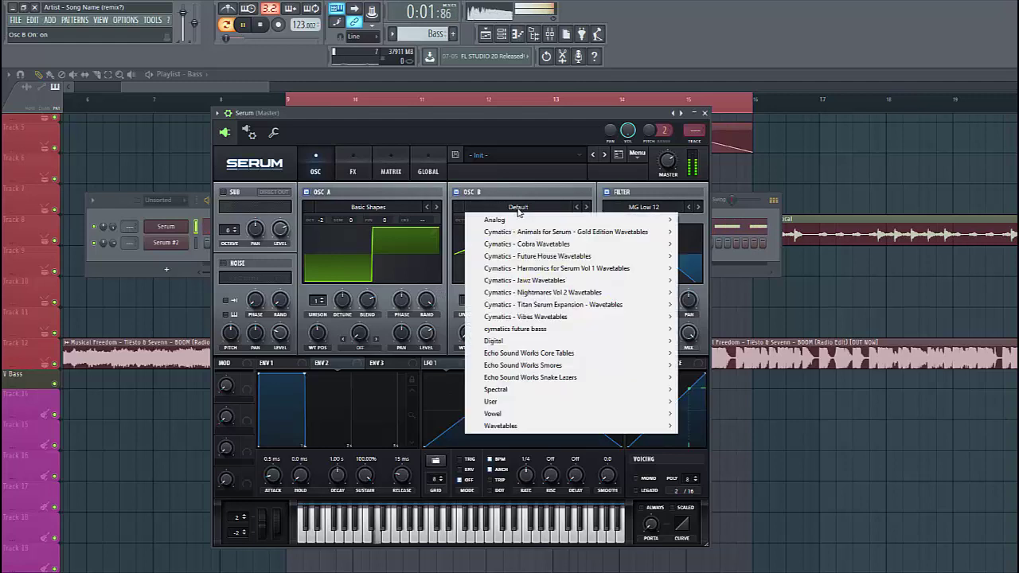
pyautogui.moveTo(558, 413)
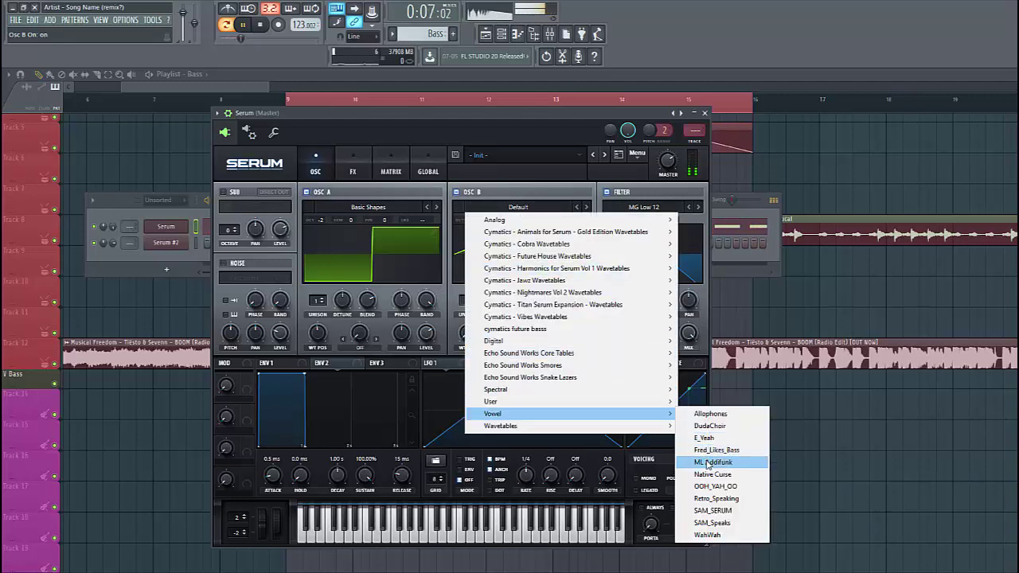
pyautogui.click(707, 462)
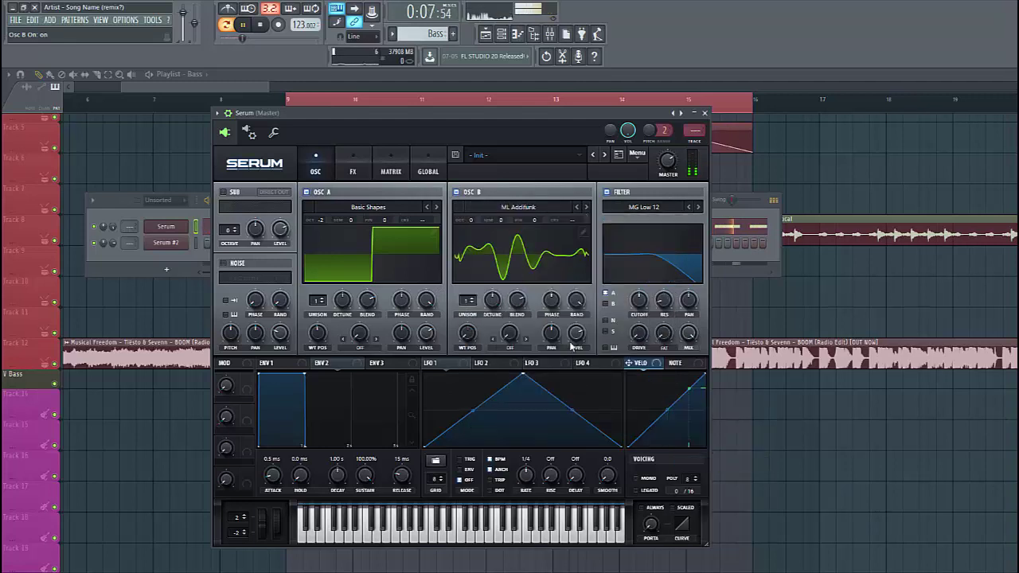
pyautogui.click(362, 351)
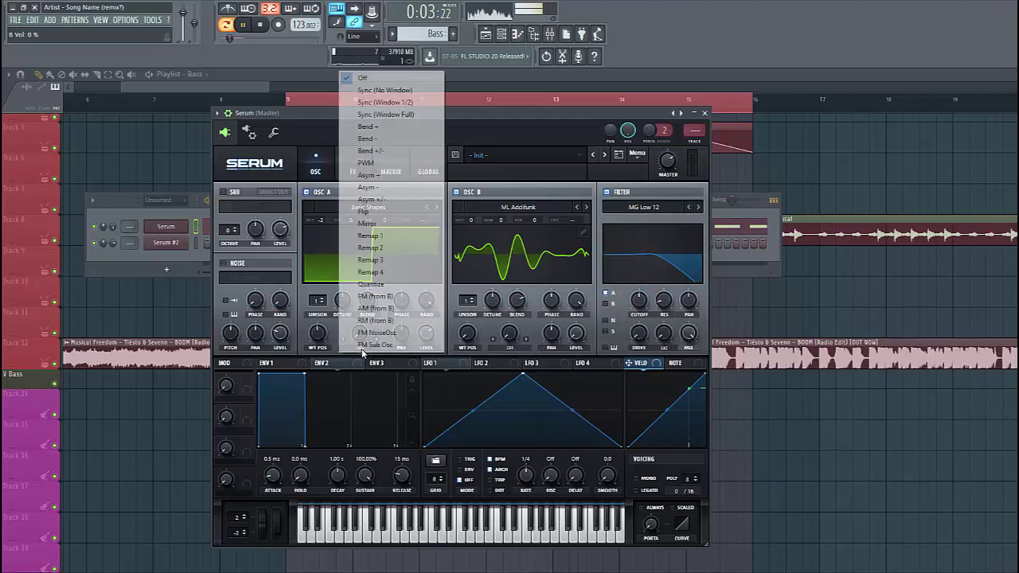
# Warp oscillator A with FM from B at 68%, and set oscillator B to -2 octaves, WT position 81, filtered.
pyautogui.click(375, 301)
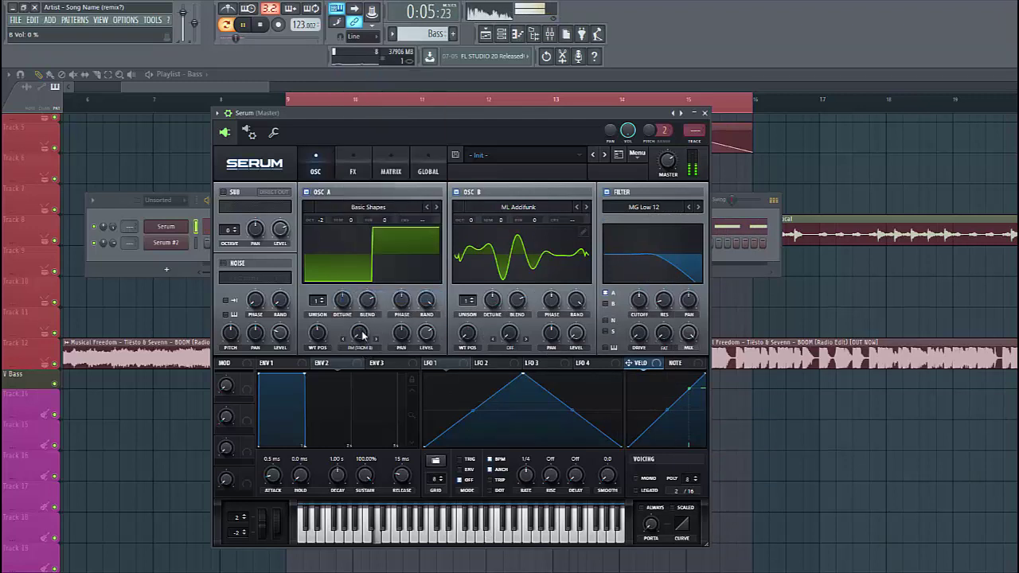
pyautogui.moveTo(363, 332); pyautogui.dragTo(384, 270)
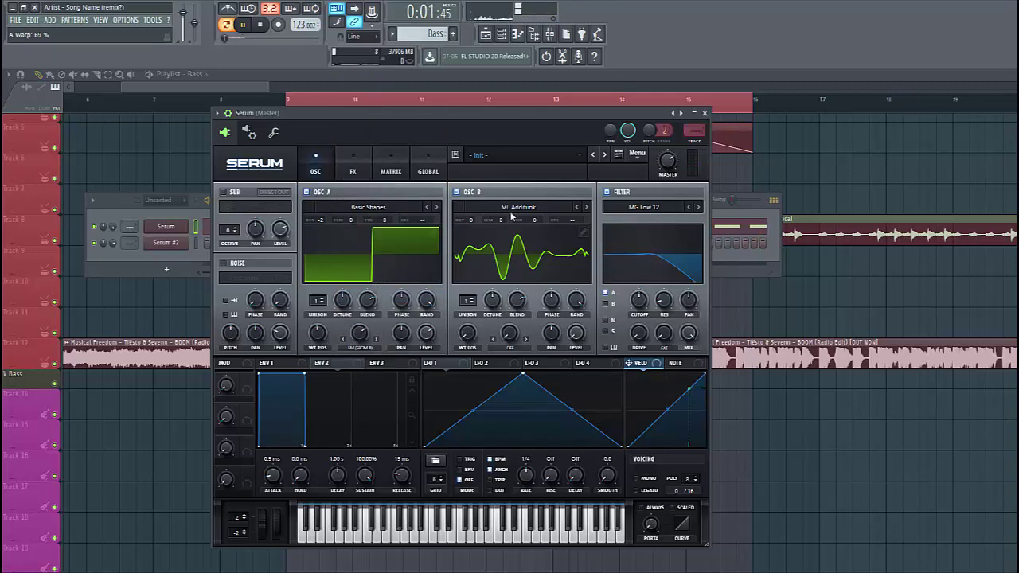
pyautogui.moveTo(477, 221); pyautogui.dragTo(469, 254)
pyautogui.moveTo(360, 340); pyautogui.dragTo(361, 341)
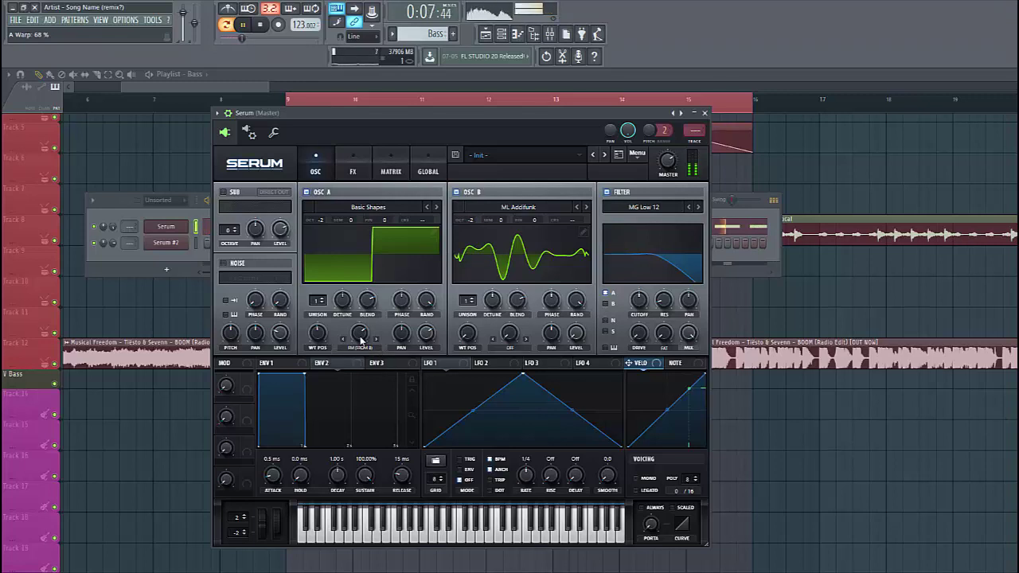
pyautogui.moveTo(467, 334); pyautogui.dragTo(471, 302)
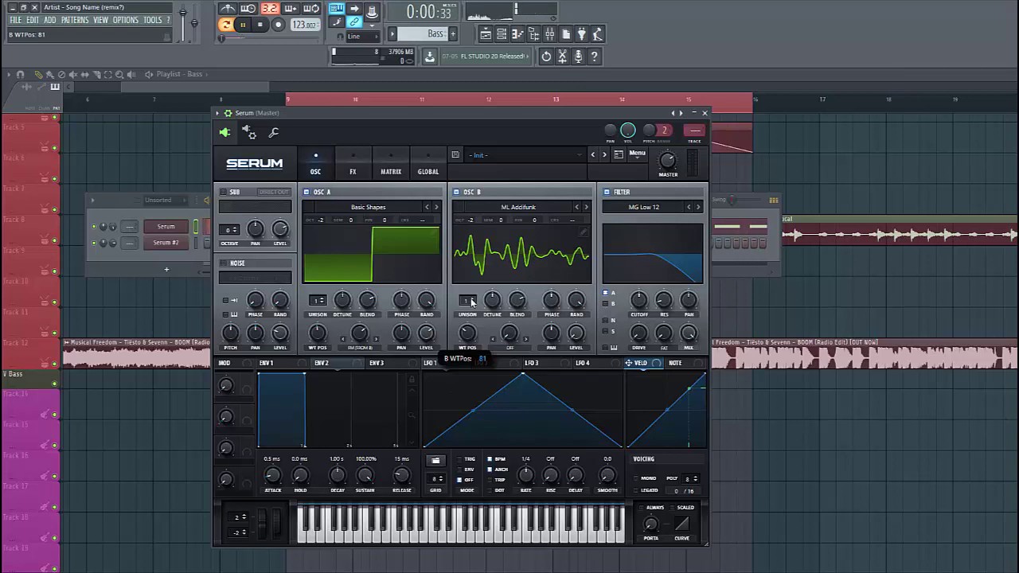
pyautogui.click(606, 303)
# Route noise into an MG Low 24 filter at 131 Hz, swept by zero-sustain Env 2 by 49.
pyautogui.click(606, 321)
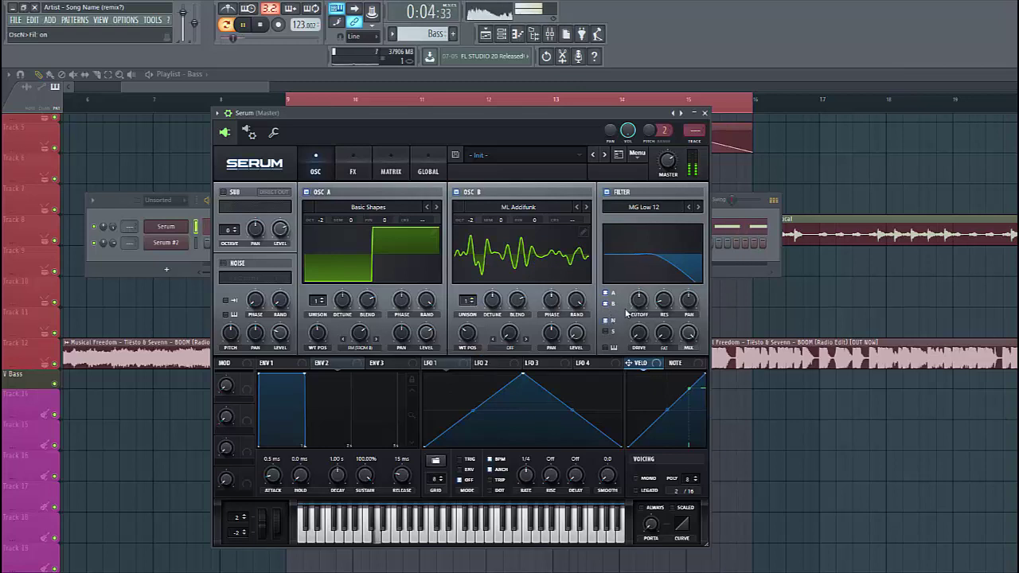
pyautogui.click(698, 207)
pyautogui.moveTo(643, 317); pyautogui.dragTo(628, 300)
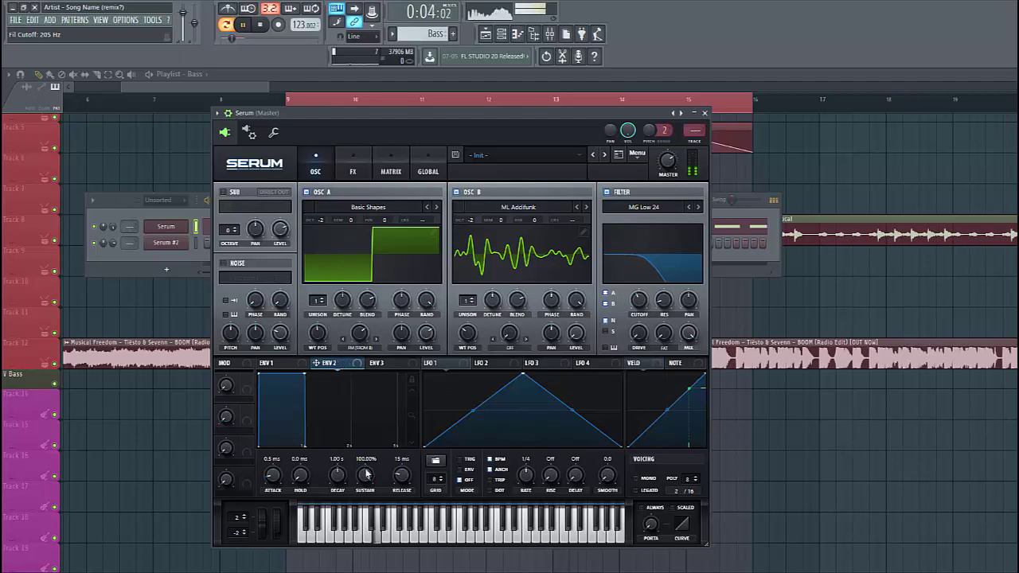
pyautogui.moveTo(365, 476); pyautogui.dragTo(350, 505)
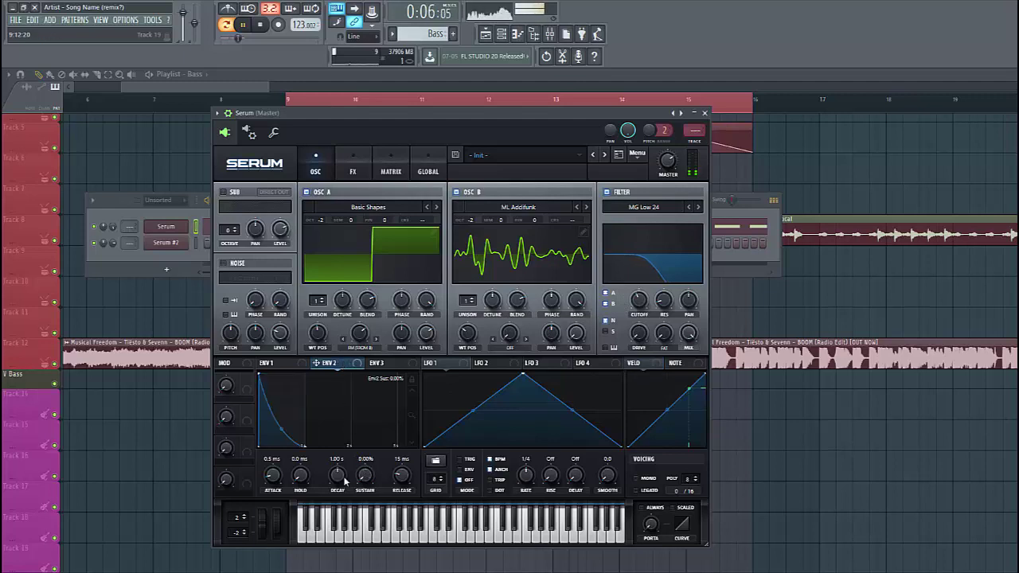
pyautogui.moveTo(316, 363); pyautogui.dragTo(632, 296)
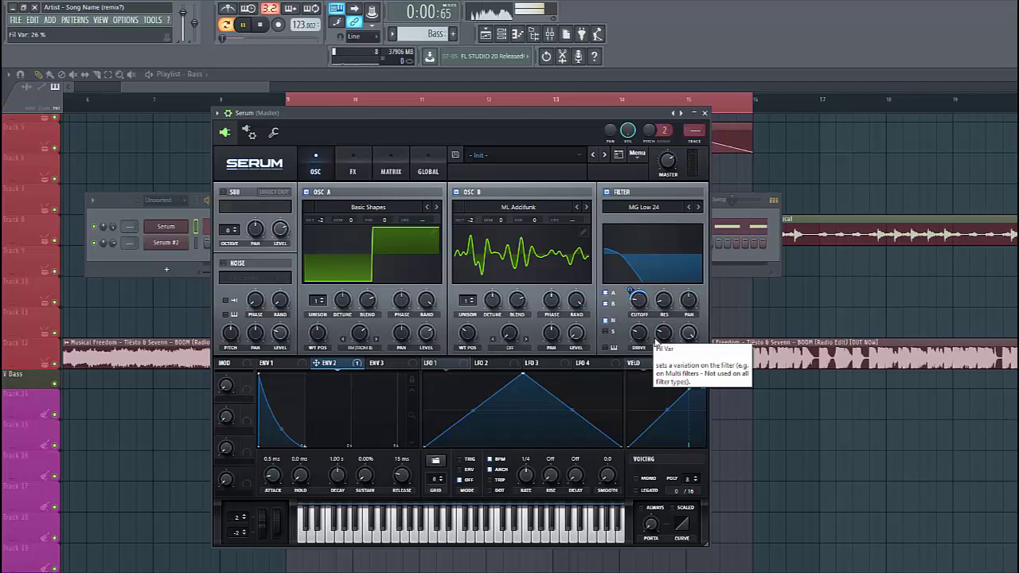
# Enable the sub oscillator an octave lower, set Env 1 to -9.4 dB sustain and 99 ms release, enable noise.
pyautogui.click(224, 192)
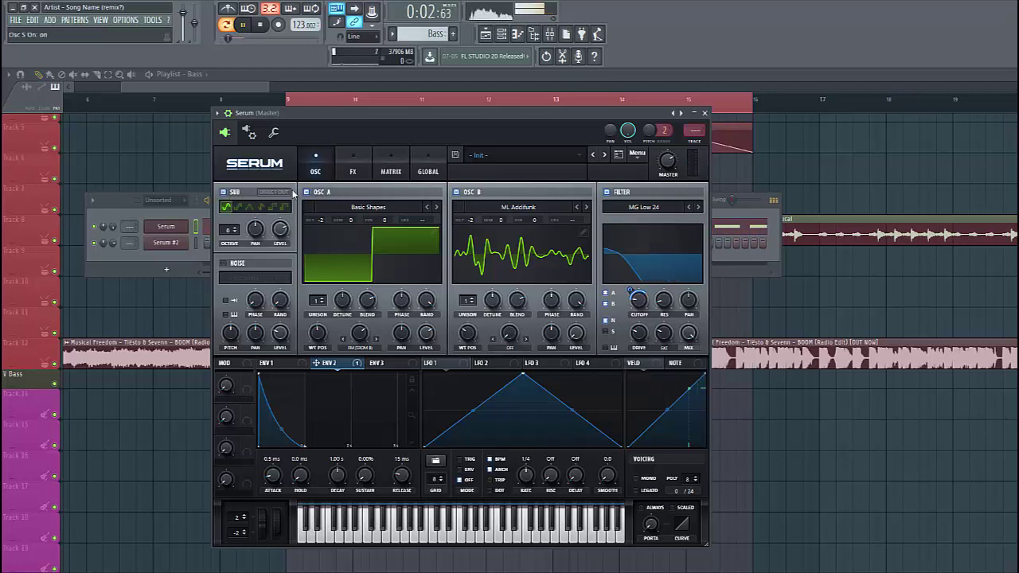
pyautogui.moveTo(230, 232); pyautogui.dragTo(228, 244)
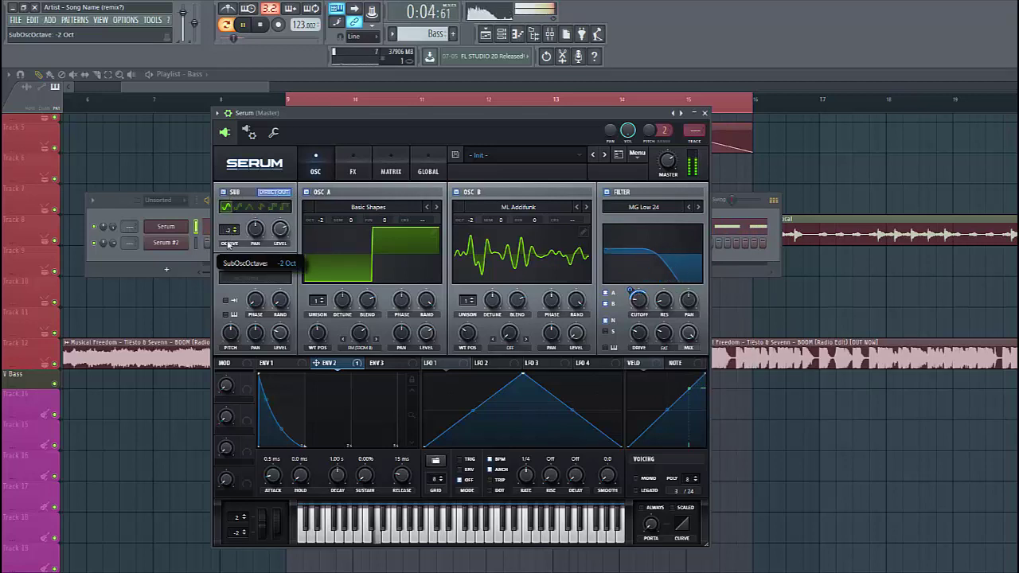
pyautogui.click(271, 363)
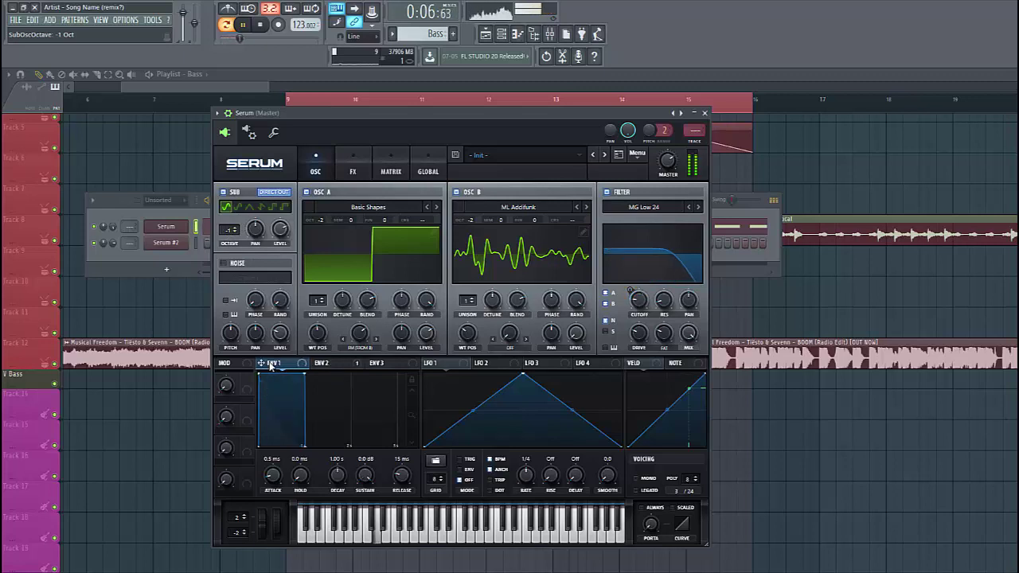
pyautogui.moveTo(366, 475); pyautogui.dragTo(351, 510)
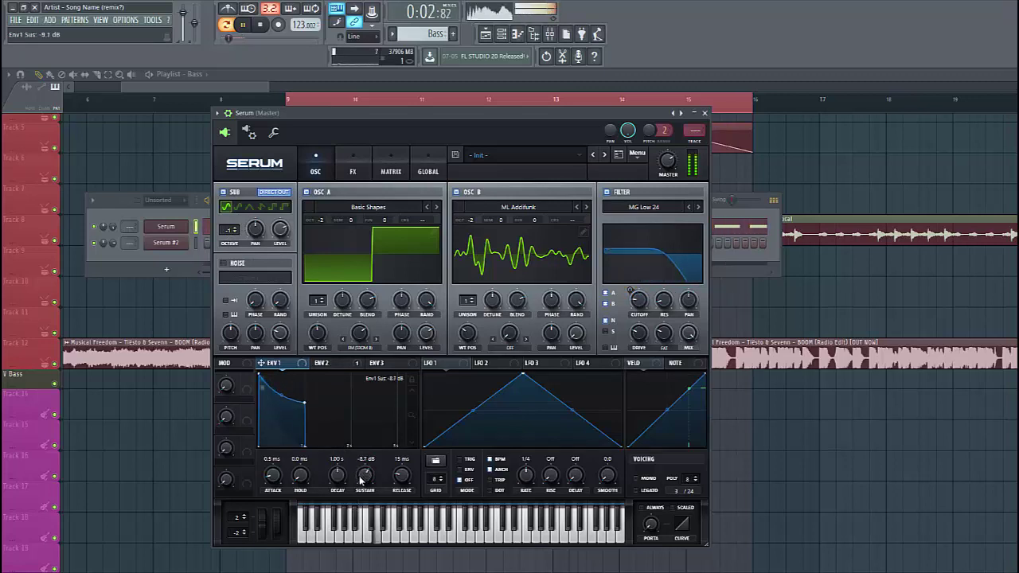
pyautogui.moveTo(398, 484); pyautogui.dragTo(396, 475)
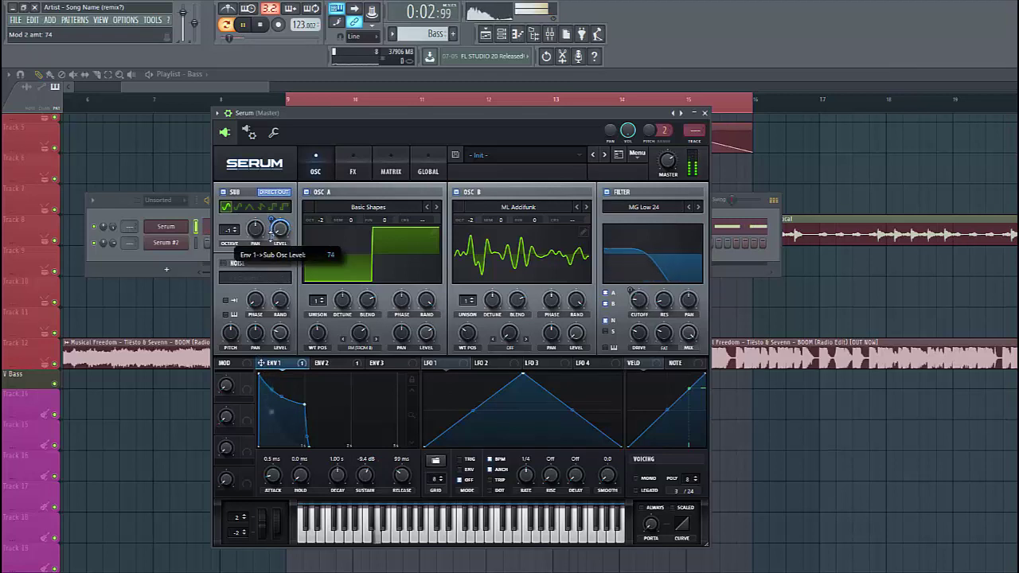
pyautogui.click(223, 264)
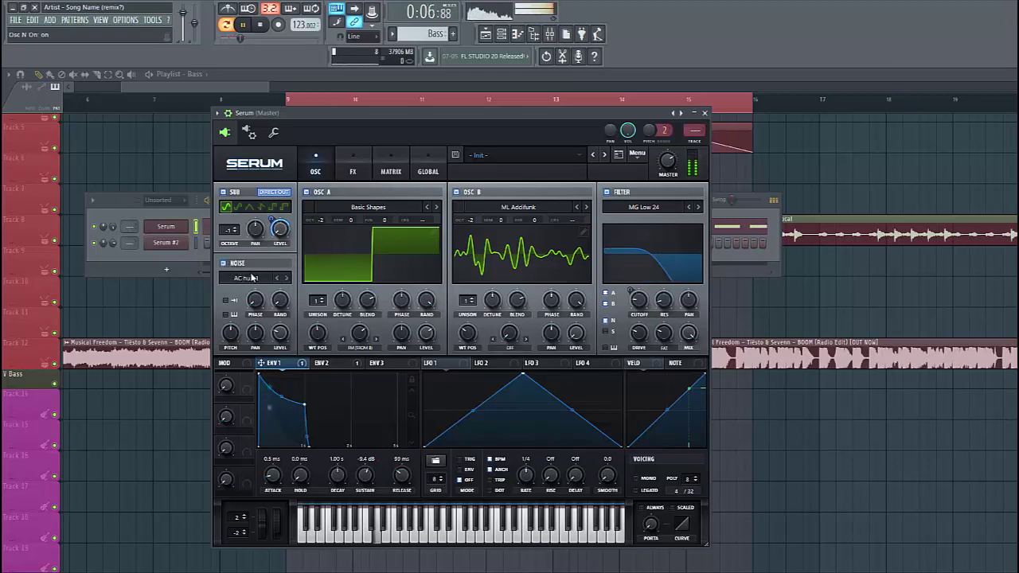
# Load the Inharmx 7 noise sample, raise its level, and set mono voicing with 43 ms portamento.
pyautogui.click(254, 279)
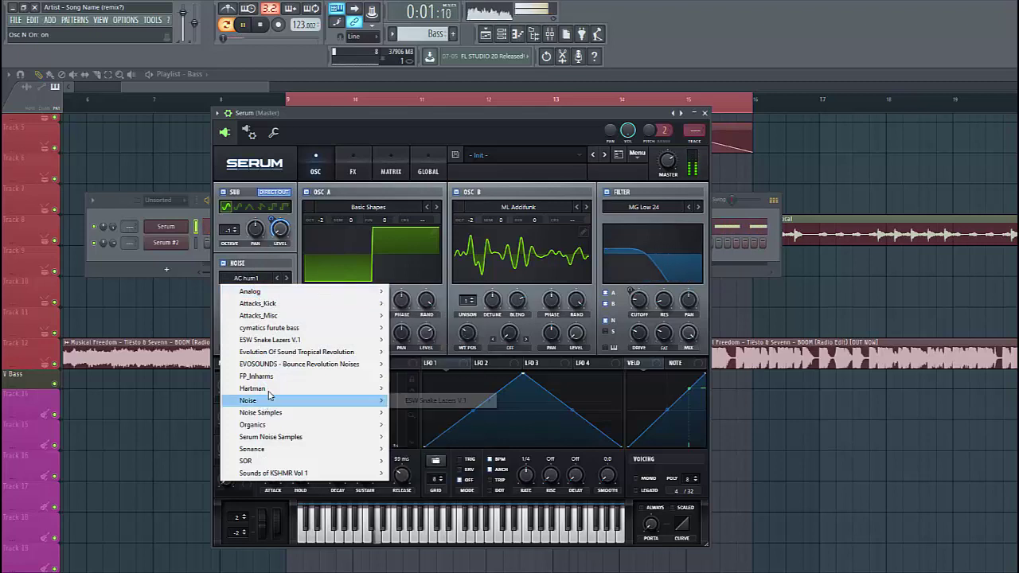
pyautogui.moveTo(271, 377)
pyautogui.click(422, 451)
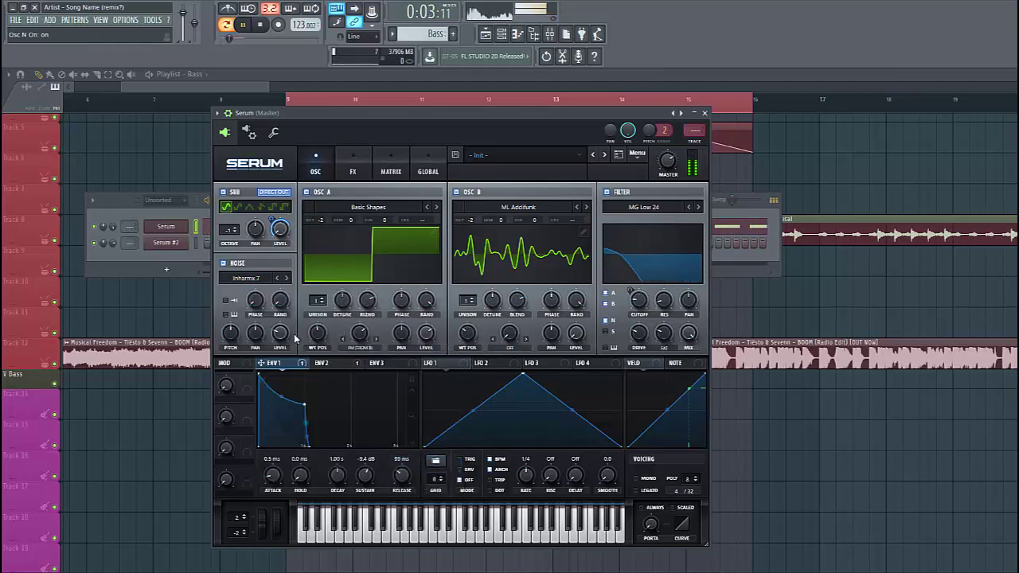
pyautogui.click(279, 338)
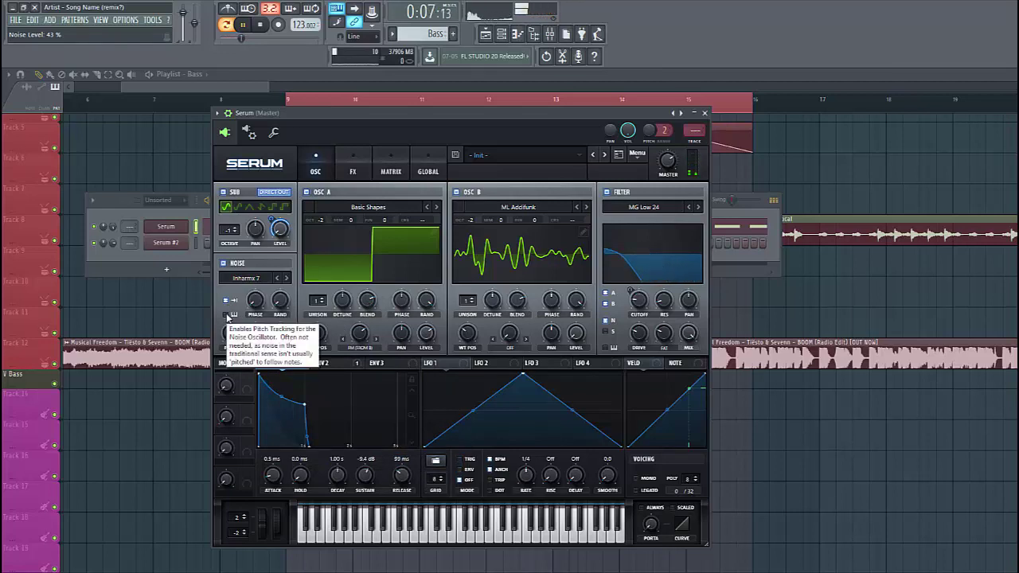
pyautogui.moveTo(280, 333)
pyautogui.mouseDown()
pyautogui.moveTo(304, 275)
pyautogui.moveTo(278, 339)
pyautogui.mouseUp()
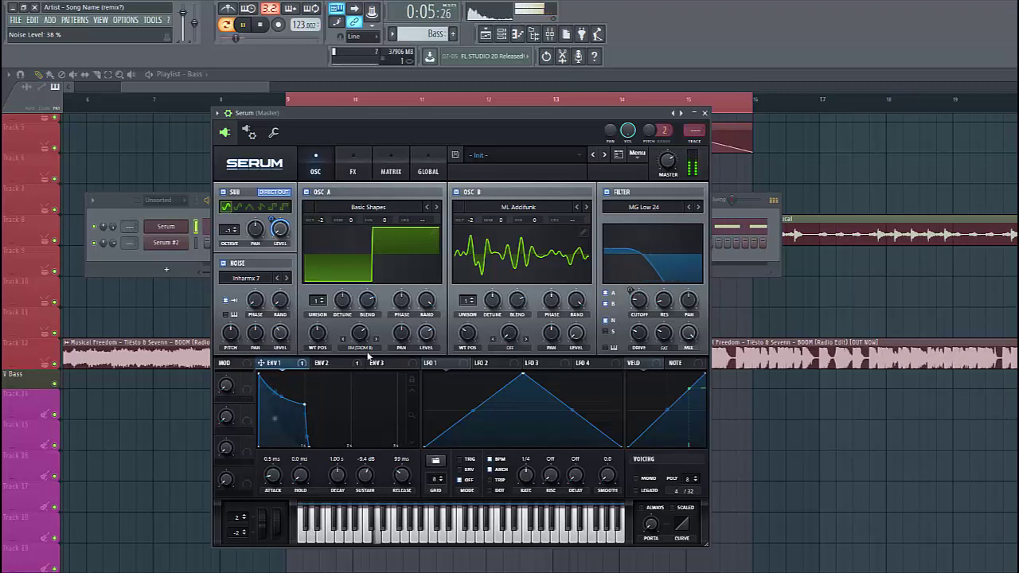
pyautogui.click(637, 479)
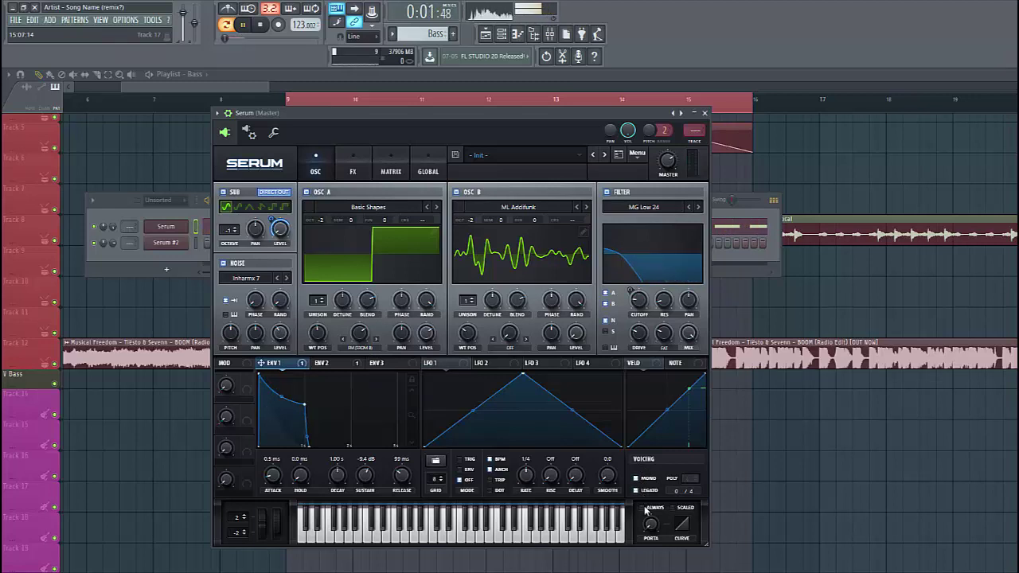
pyautogui.moveTo(657, 501); pyautogui.dragTo(657, 490)
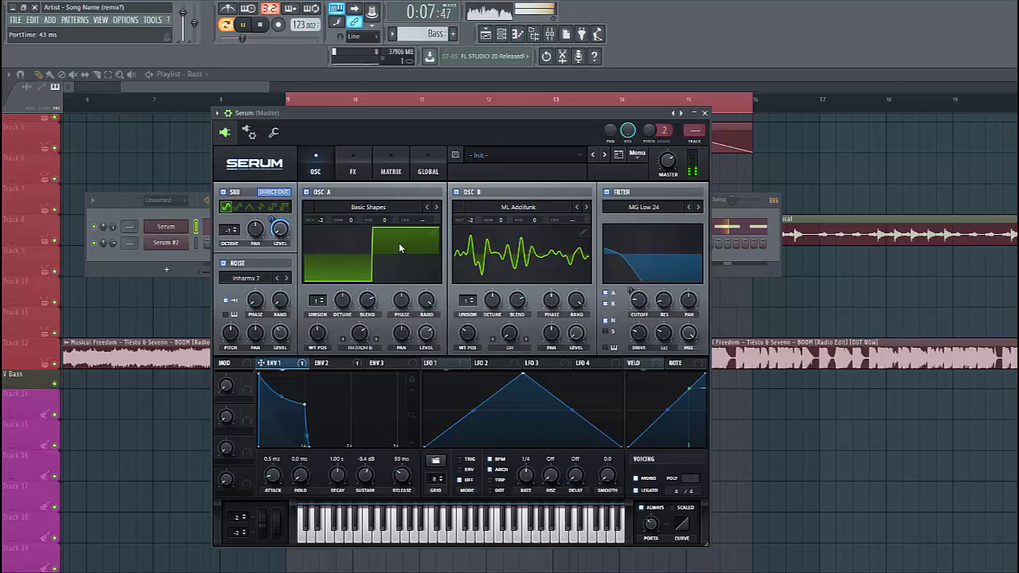
# Enable Hyper/Dimension with hyper mix at 0% and dimension size 32%, plus Distortion.
pyautogui.click(353, 174)
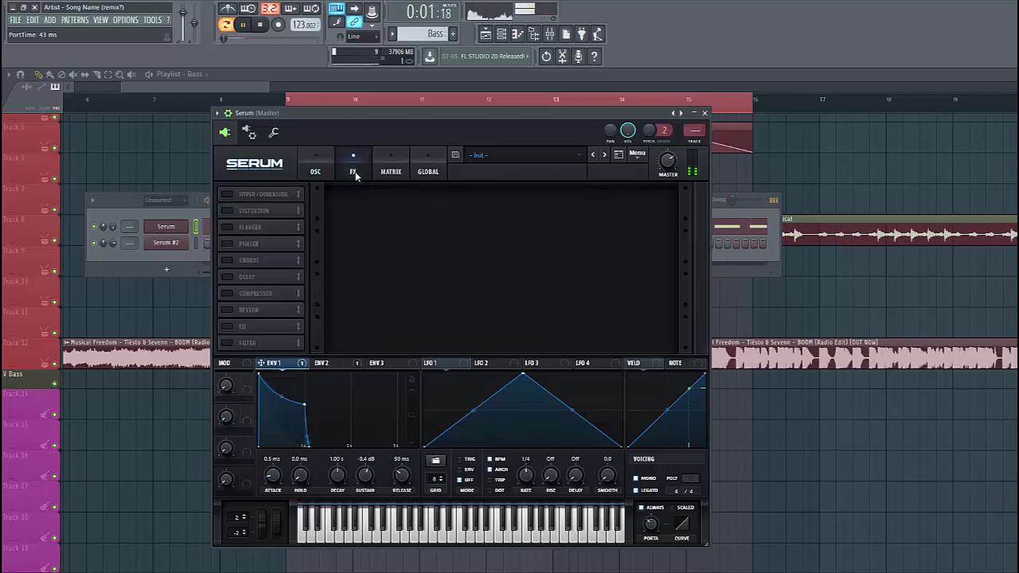
pyautogui.click(232, 194)
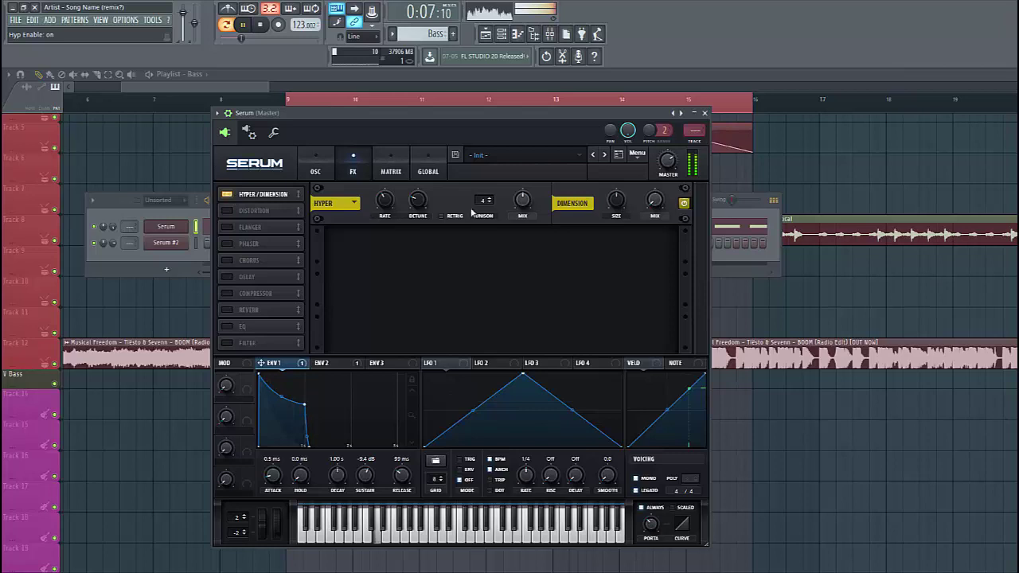
pyautogui.moveTo(522, 200); pyautogui.dragTo(523, 333)
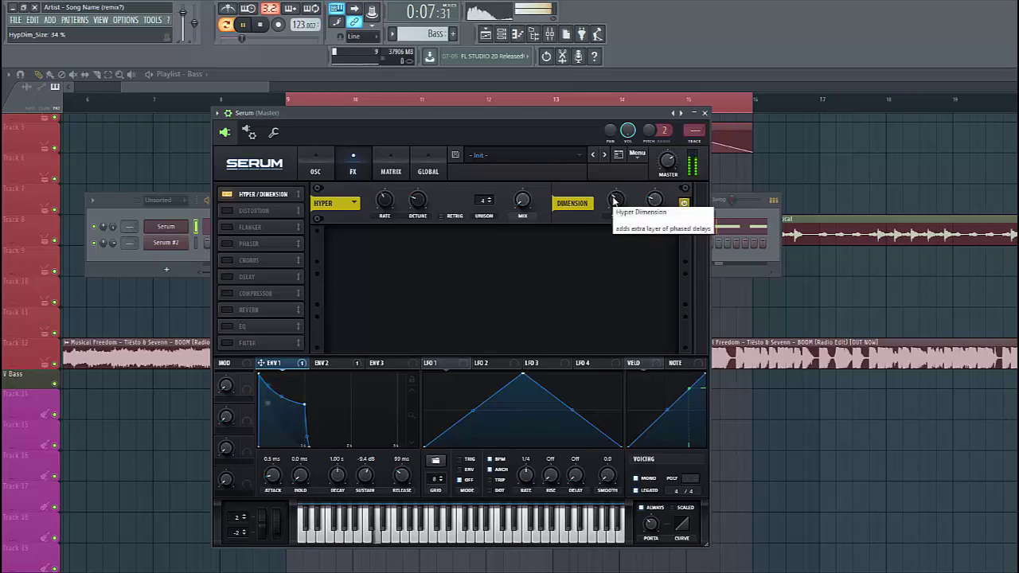
pyautogui.scroll(-1, 615, 204)
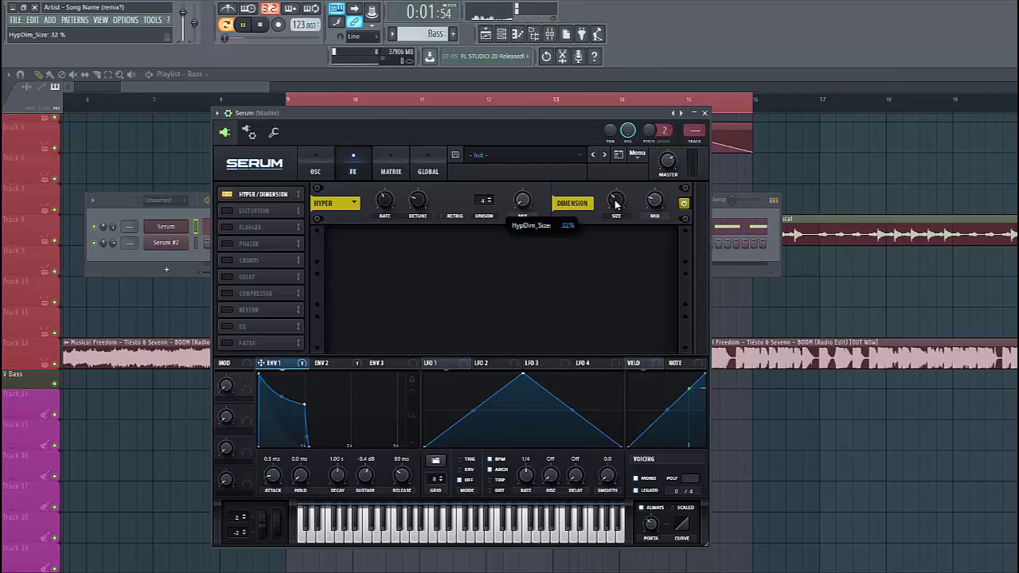
pyautogui.click(242, 211)
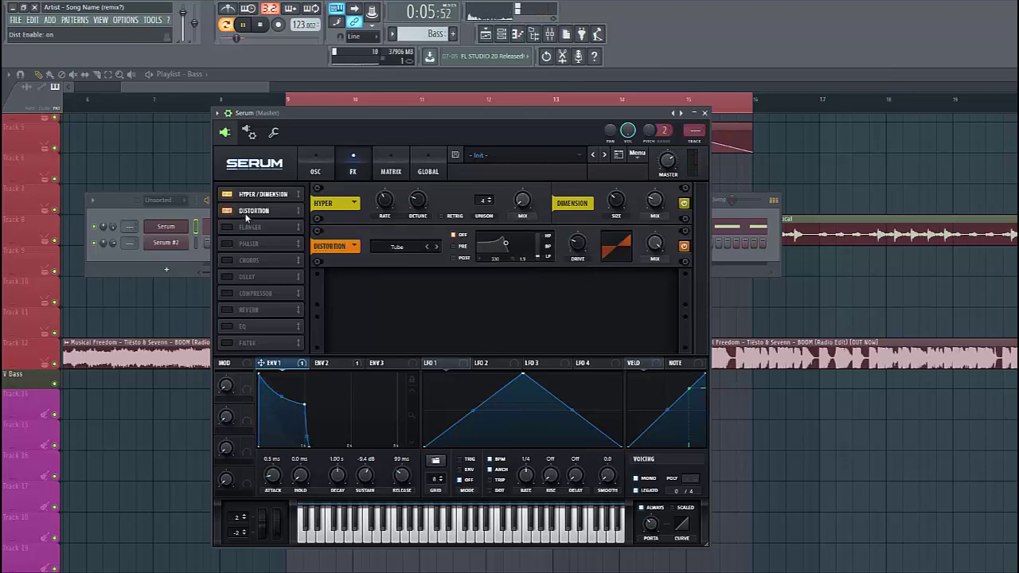
# Switch the distortion to Downsample mode and turn on the Chorus effect.
pyautogui.click(395, 248)
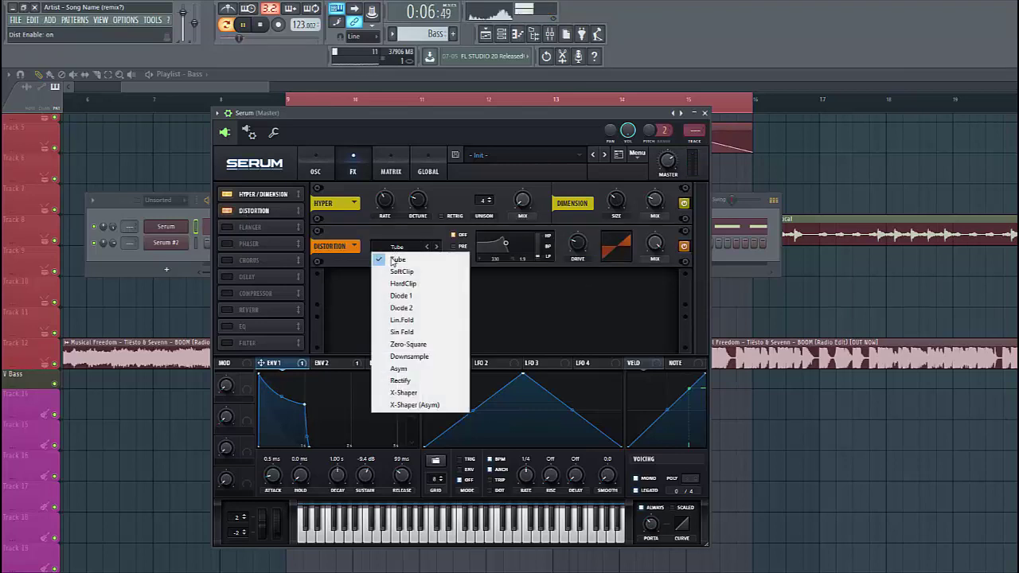
pyautogui.click(407, 356)
pyautogui.moveTo(584, 246)
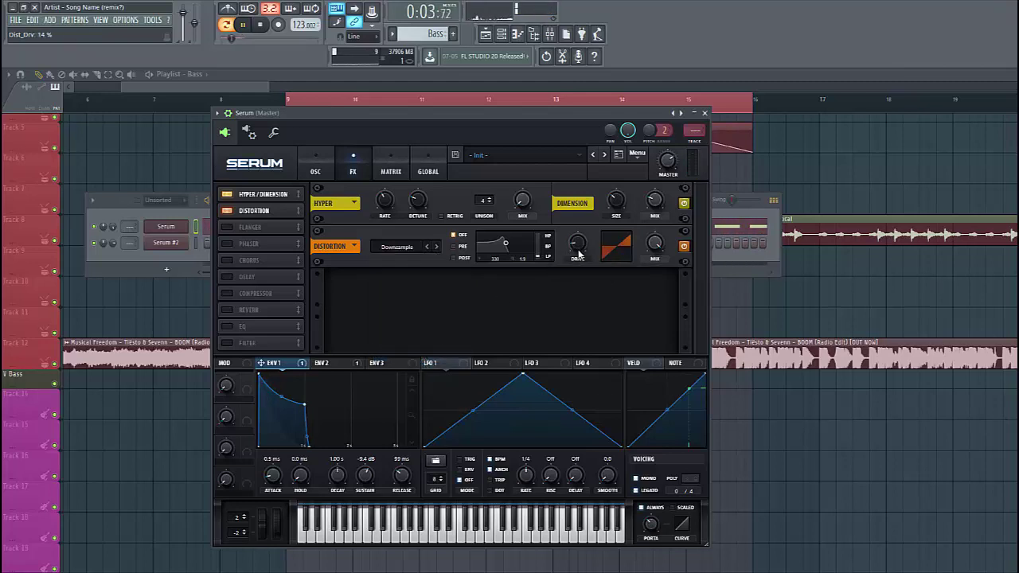
pyautogui.moveTo(654, 242)
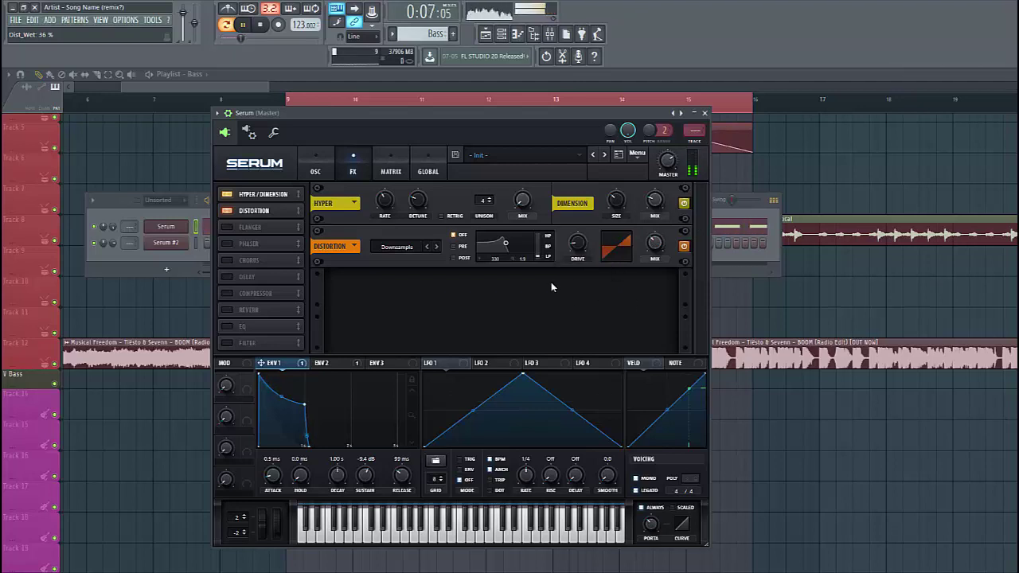
pyautogui.click(227, 261)
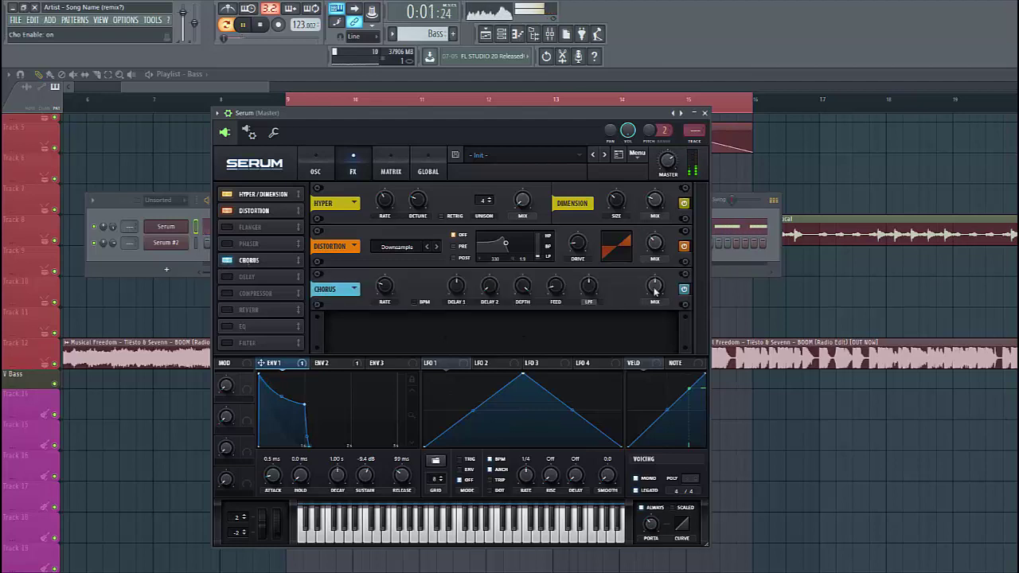
# Set chorus mix to 21%, enable the compressor with 176.4 ms attack, and switch on reverb.
pyautogui.click(654, 288)
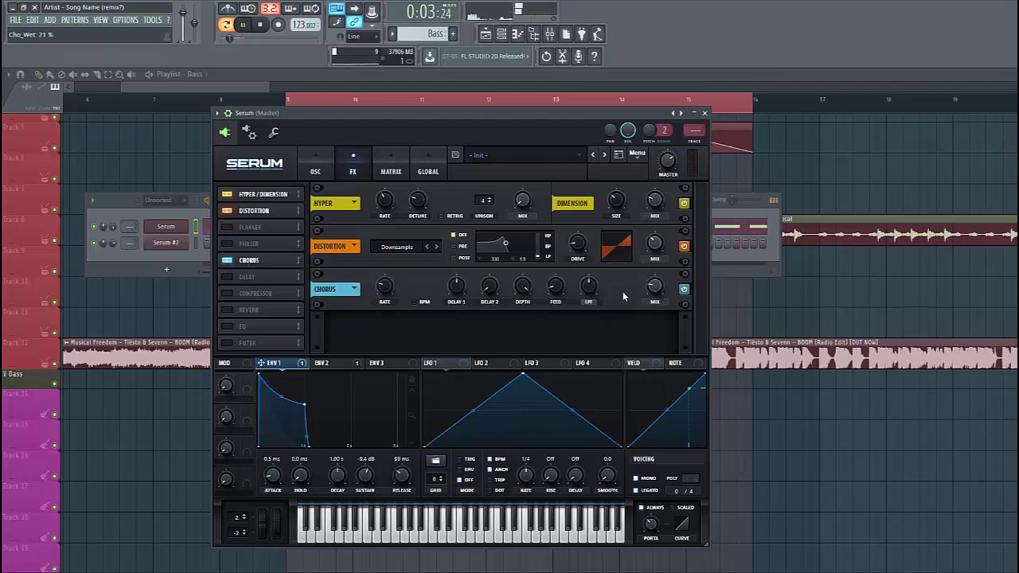
pyautogui.click(227, 293)
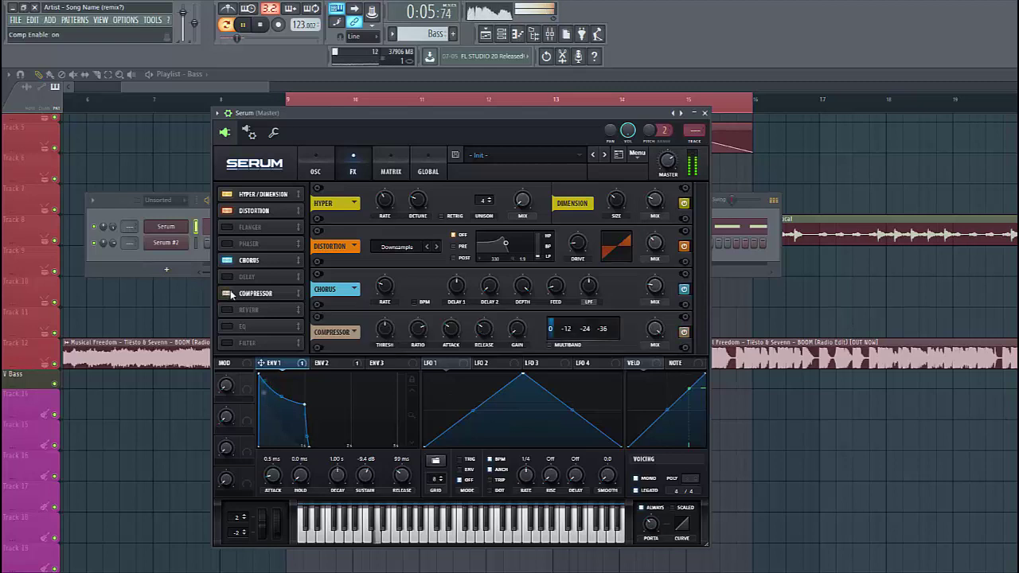
pyautogui.click(448, 332)
pyautogui.scroll(3, 481, 330)
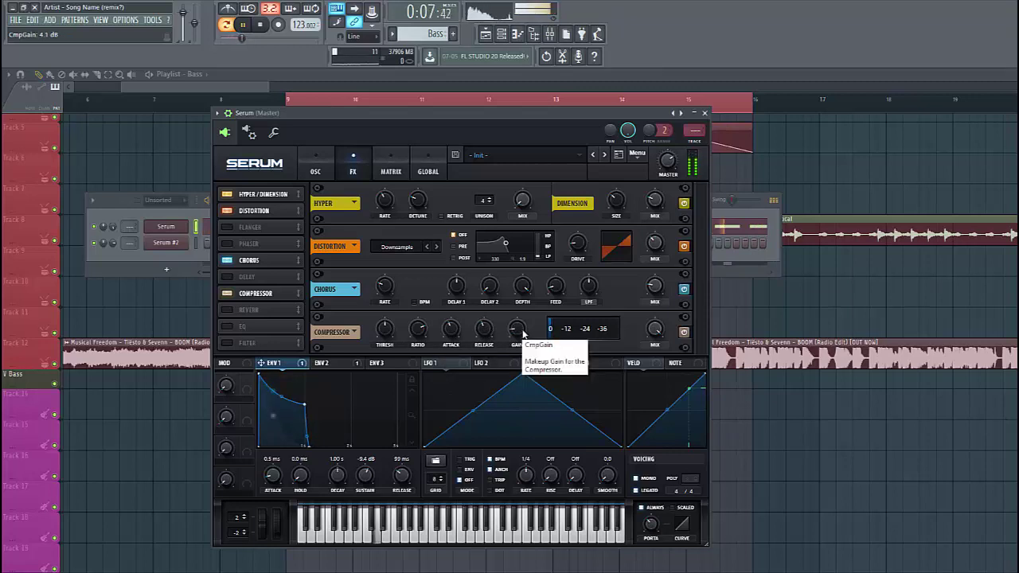
pyautogui.click(247, 310)
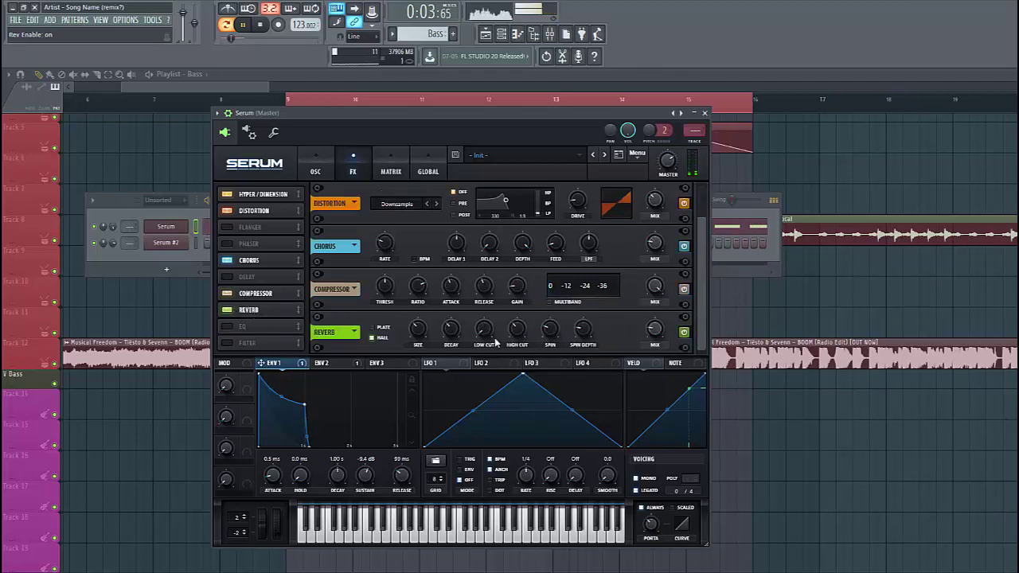
# Set the reverb low cut to 30% and its mix to 12%.
pyautogui.moveTo(481, 338); pyautogui.dragTo(491, 299)
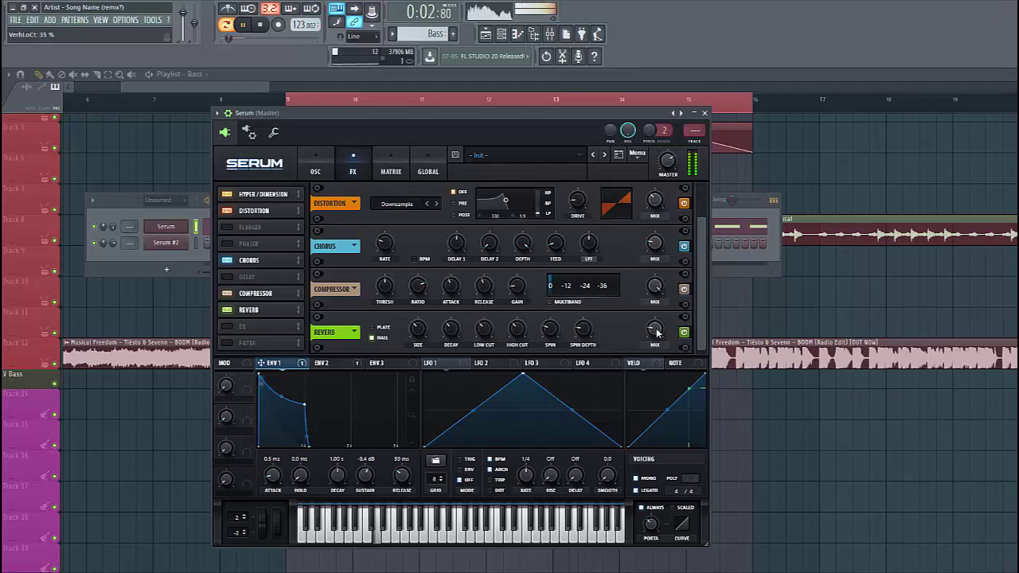
pyautogui.click(656, 333)
# Place the delay after reverb, enable it in ping-pong mode, with bandwidth 6.1 and right time 1/8.
pyautogui.moveTo(656, 333); pyautogui.dragTo(655, 334)
pyautogui.moveTo(231, 279); pyautogui.dragTo(234, 312)
pyautogui.click(231, 310)
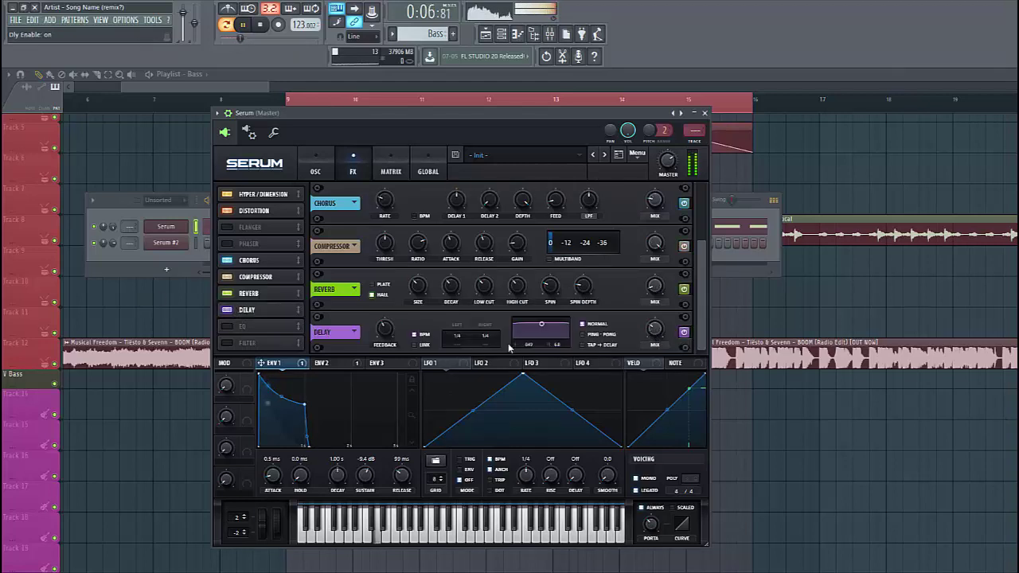
pyautogui.click(582, 335)
pyautogui.moveTo(539, 328); pyautogui.dragTo(559, 353)
pyautogui.moveTo(493, 340); pyautogui.dragTo(492, 349)
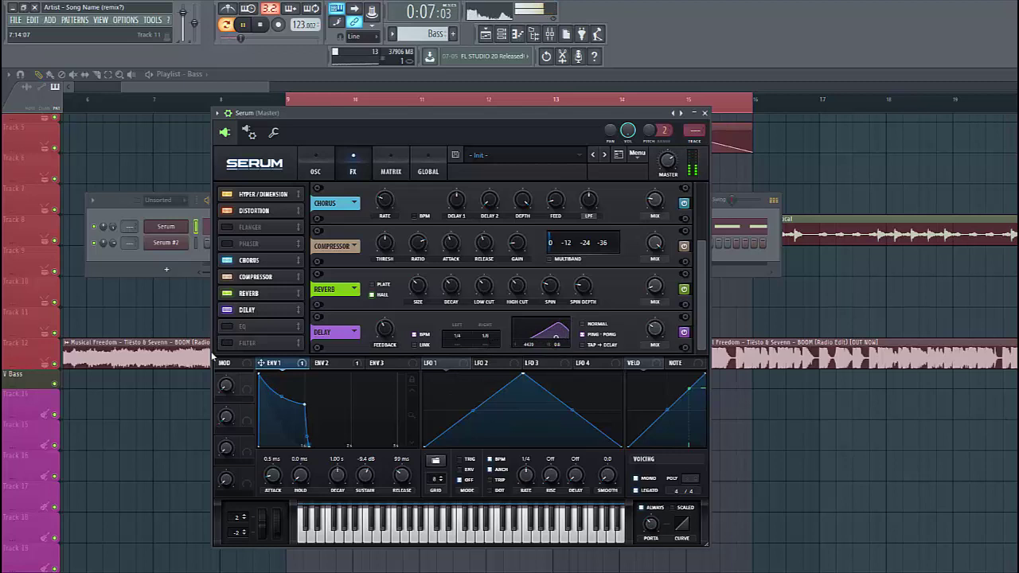